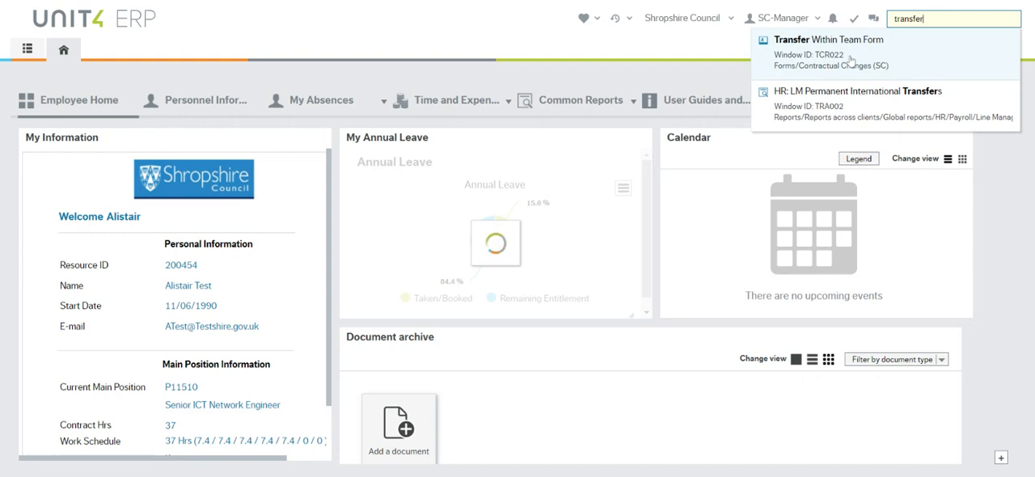
Open a new Transfer Within Team Form from the Contractual Changes forms
left_click(27, 48)
left_click(43, 202)
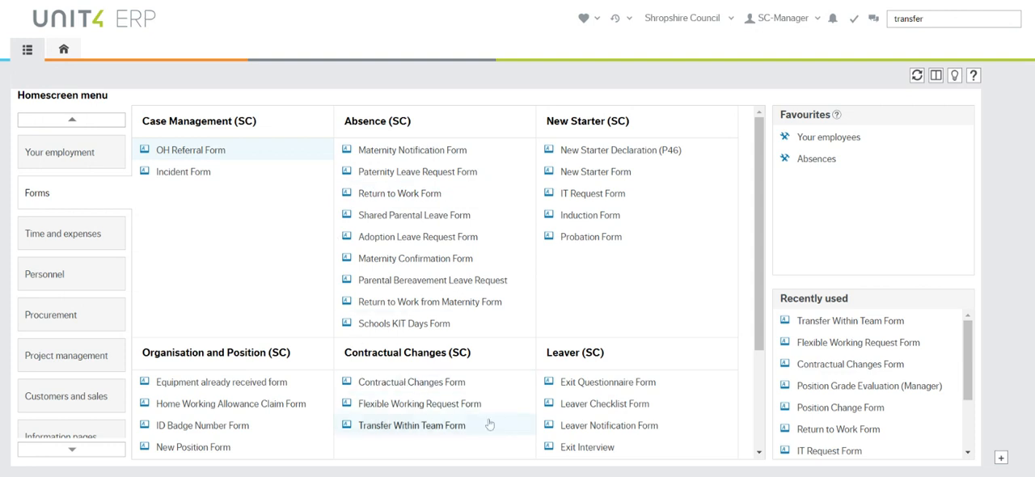
left_click(443, 428)
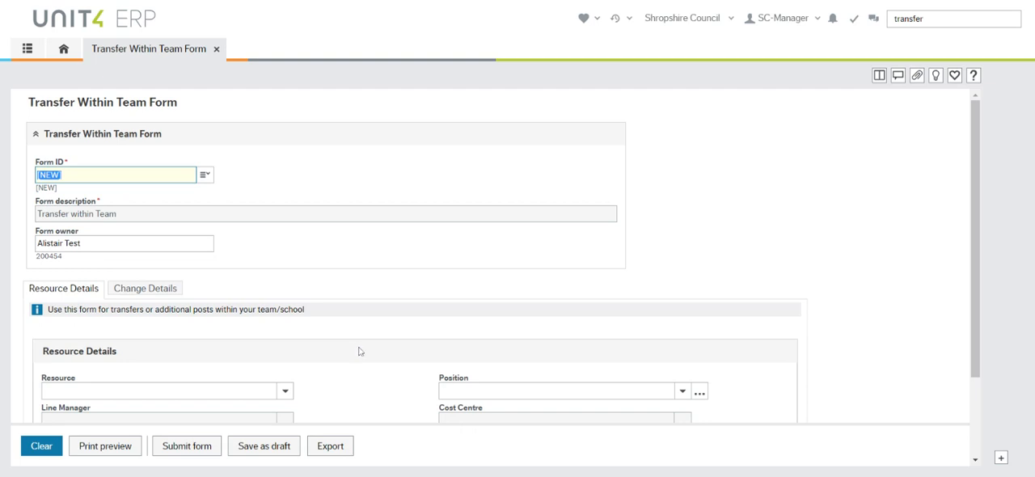
Select the employee as the resource and choose P11510, Senior ICT Network Engineer, as their position
scroll(380, 333, "down", 1)
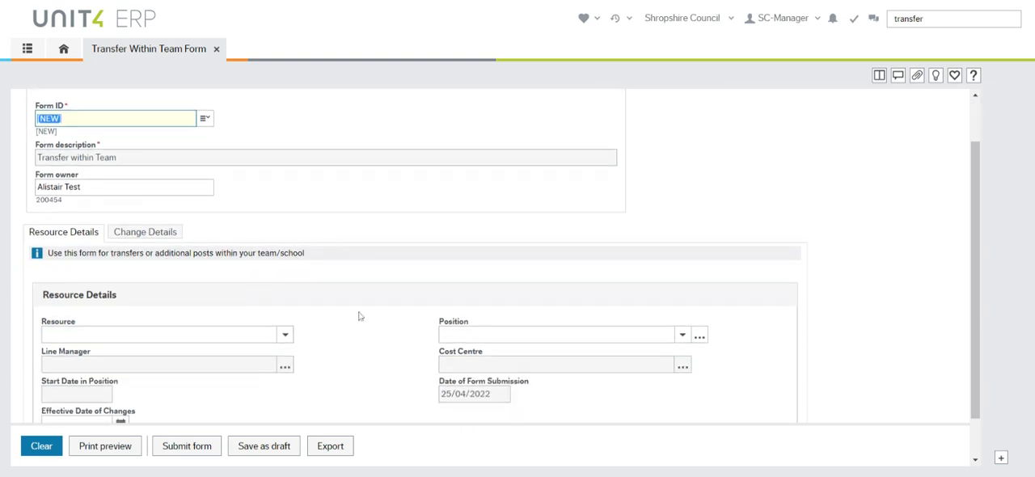
left_click(285, 335)
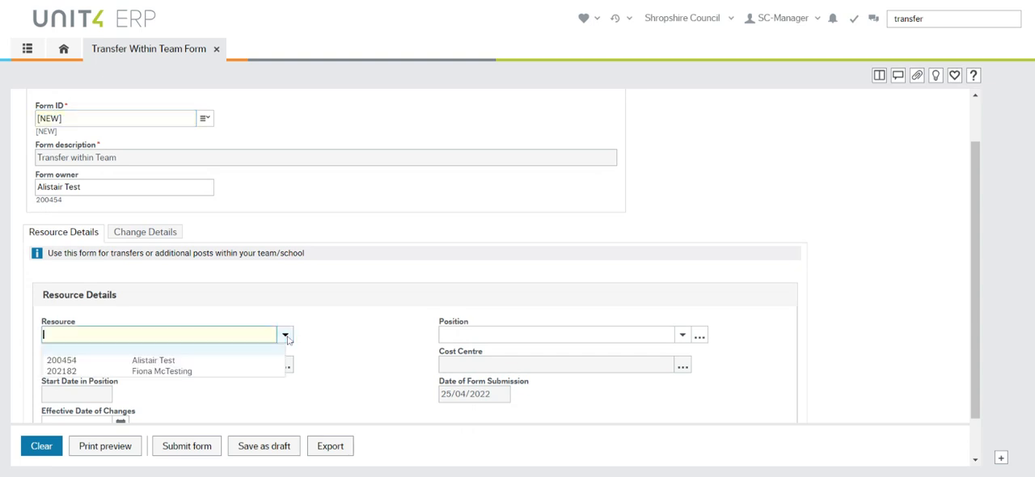
left_click(121, 358)
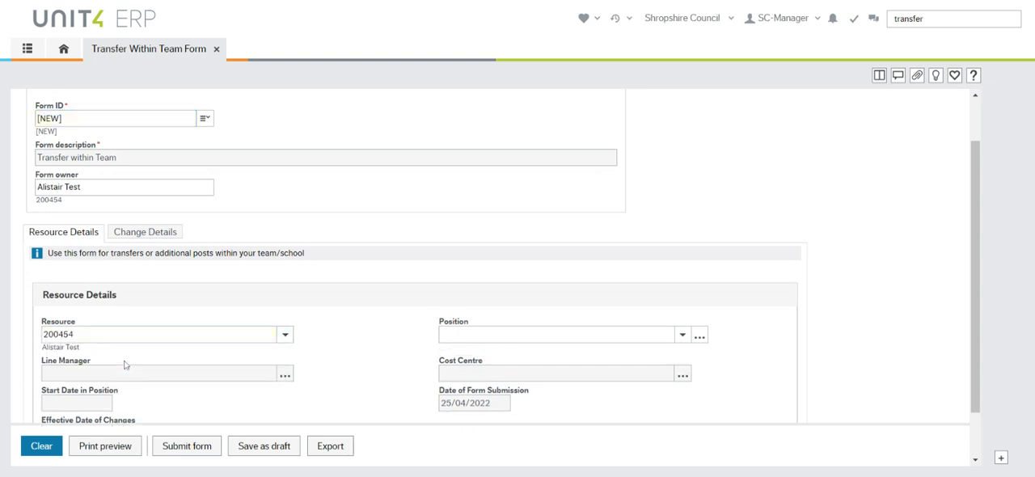
left_click(682, 335)
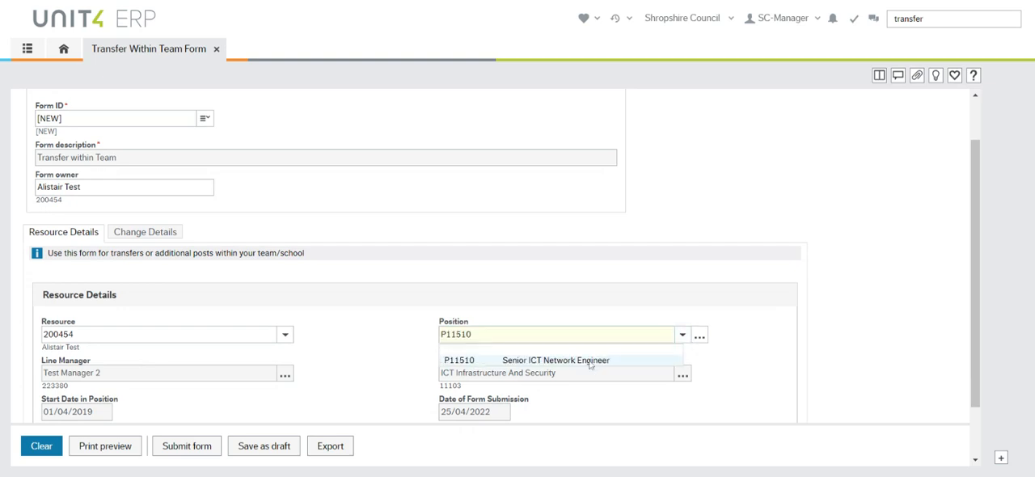
left_click(590, 360)
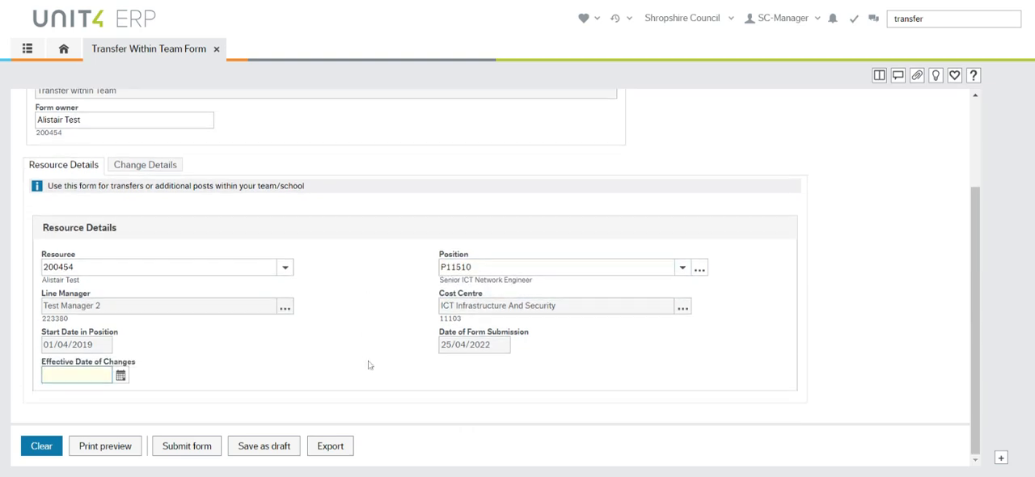
Set the effective date of changes to 01/06/2022
left_click(121, 375)
left_click(150, 245)
left_click(150, 248)
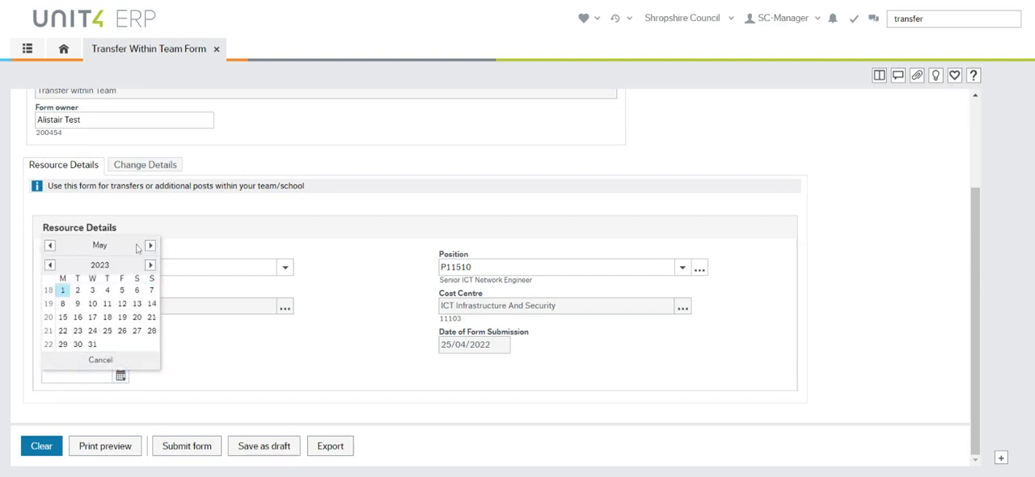
left_click(49, 265)
left_click(150, 245)
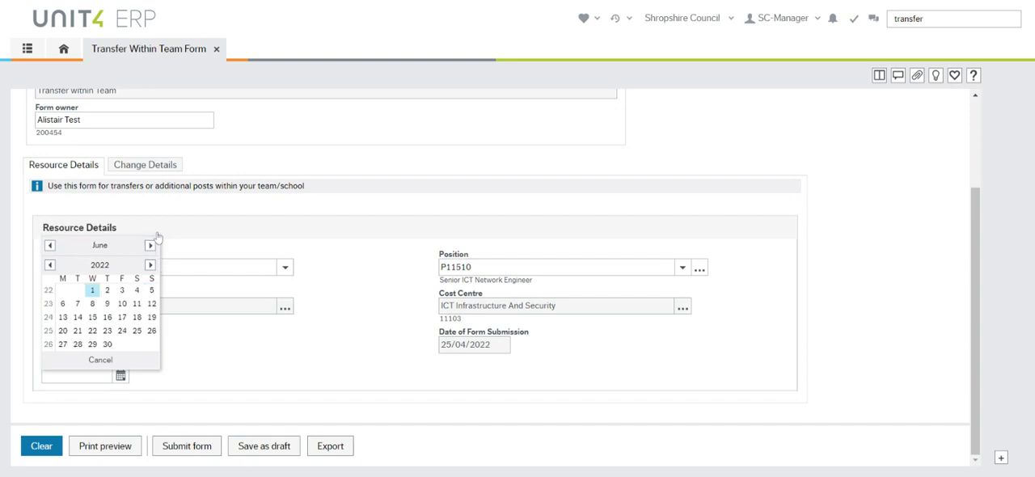
left_click(92, 291)
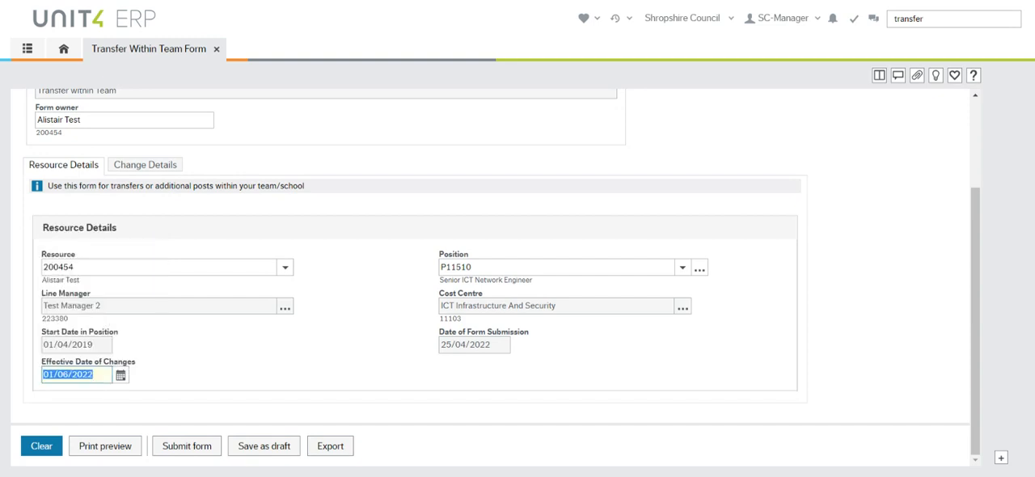
In the form's change details, set the position transfer type to Transfer - promotion
left_click(143, 169)
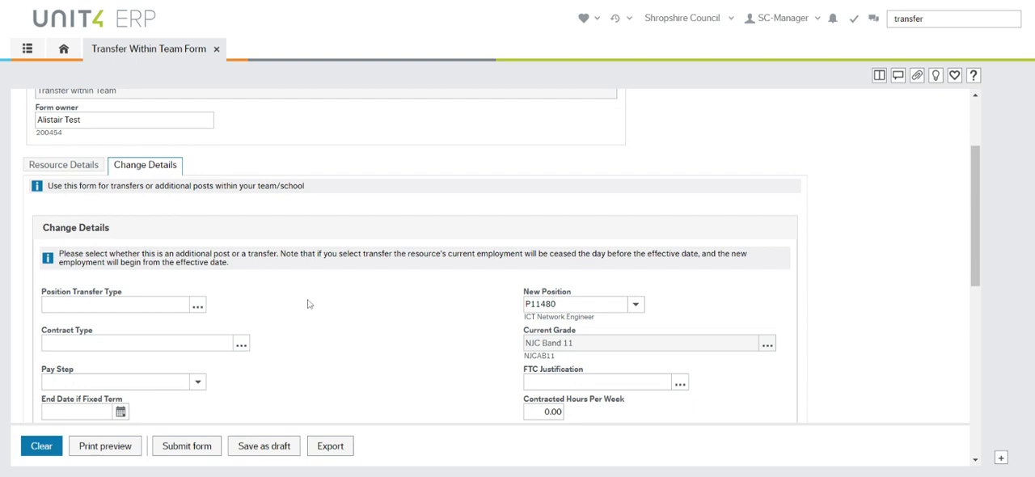
left_click(63, 164)
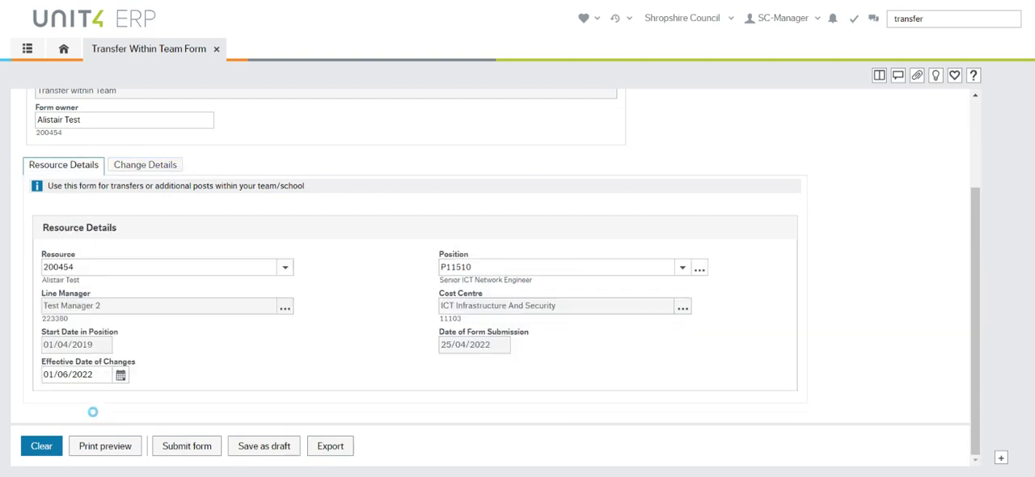
left_click(145, 164)
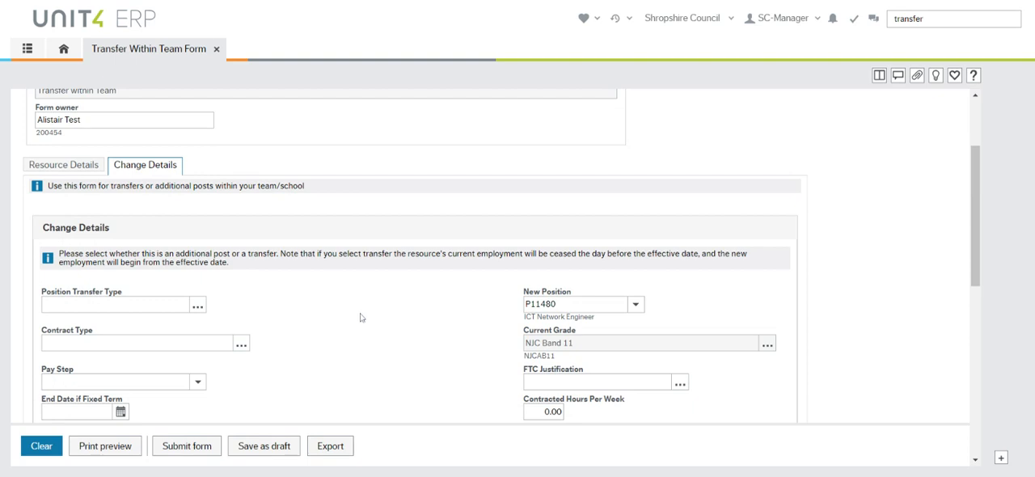
left_click(150, 311)
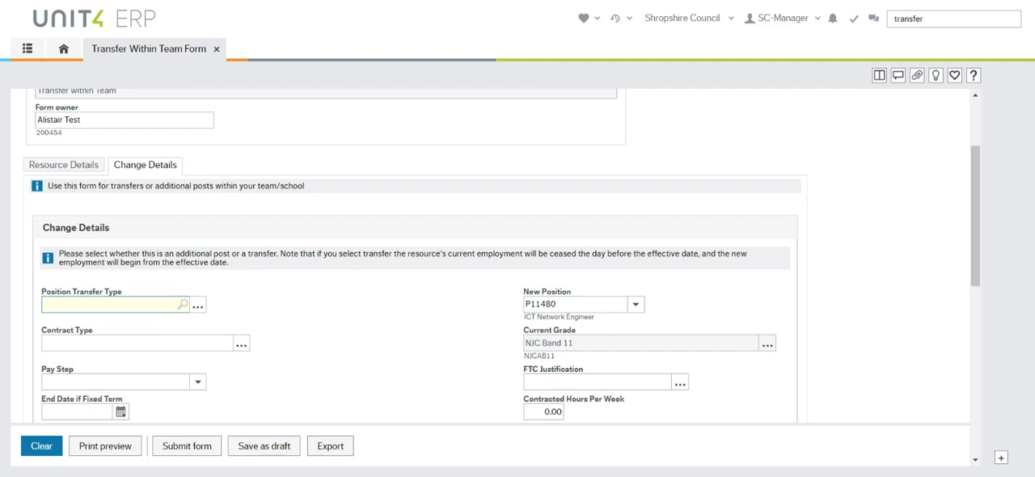
key("space")
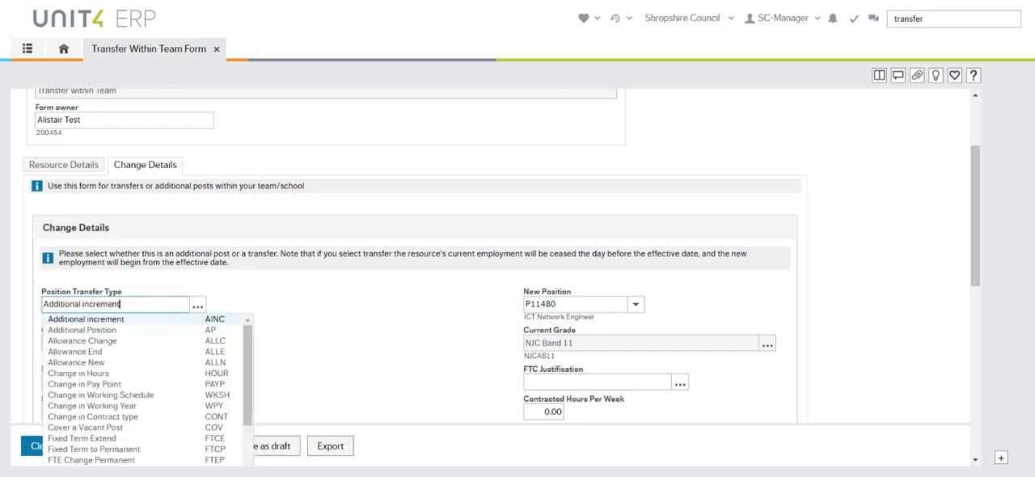
scroll(251, 366, "down", 4)
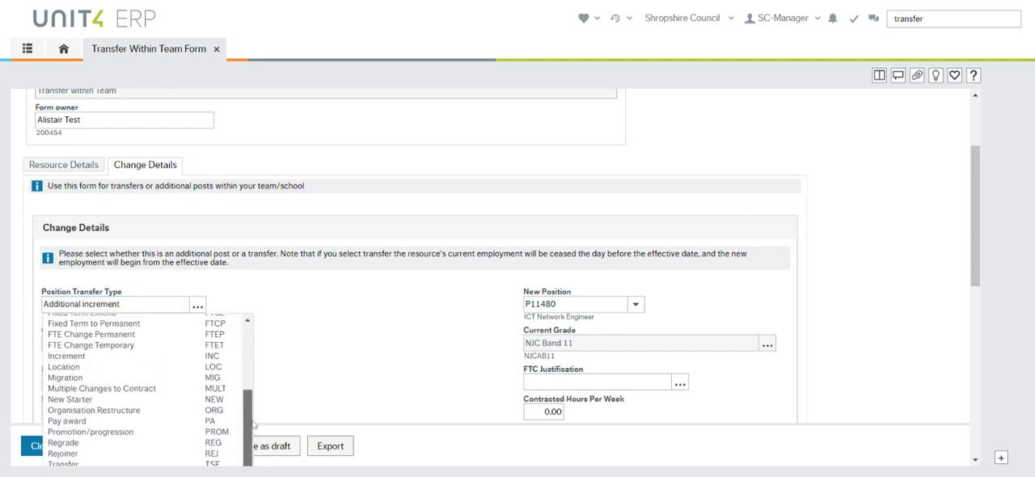
scroll(255, 362, "up", 4)
left_click_drag(137, 302, 34, 312)
type("trans")
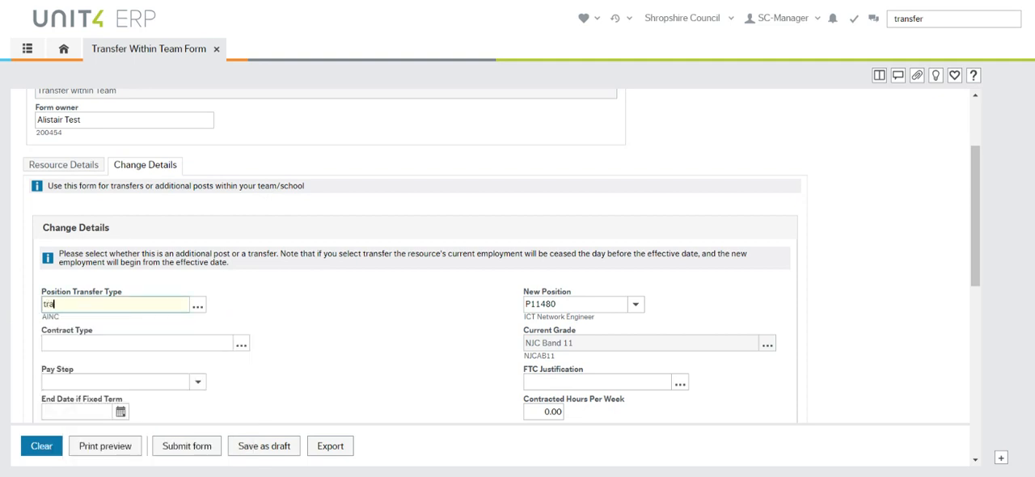
key("Down")
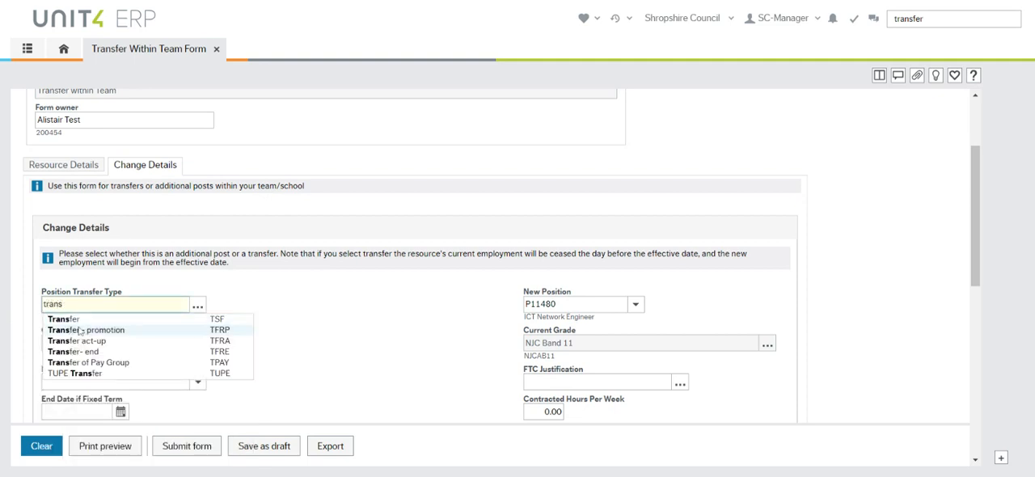
key("Return")
key("Tab")
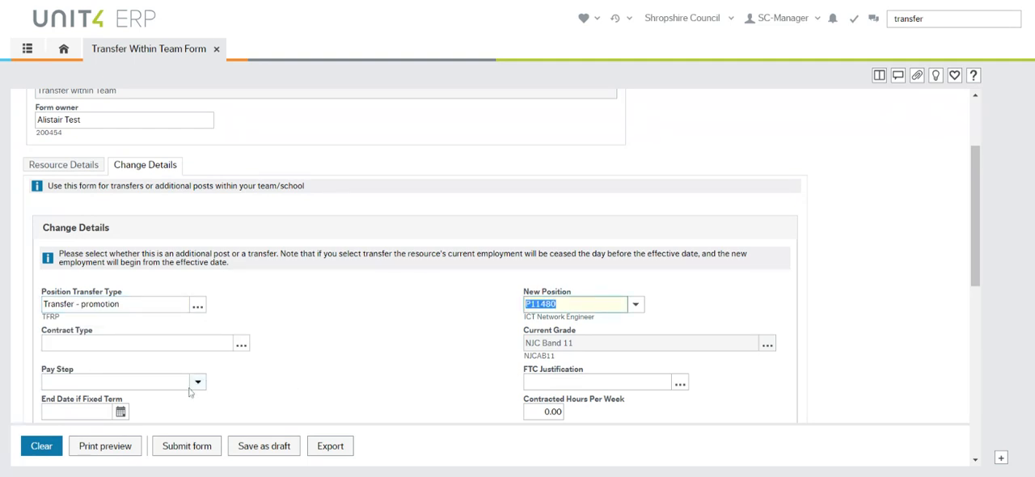
Set the contract type for the new position to Temporary
left_click(139, 343)
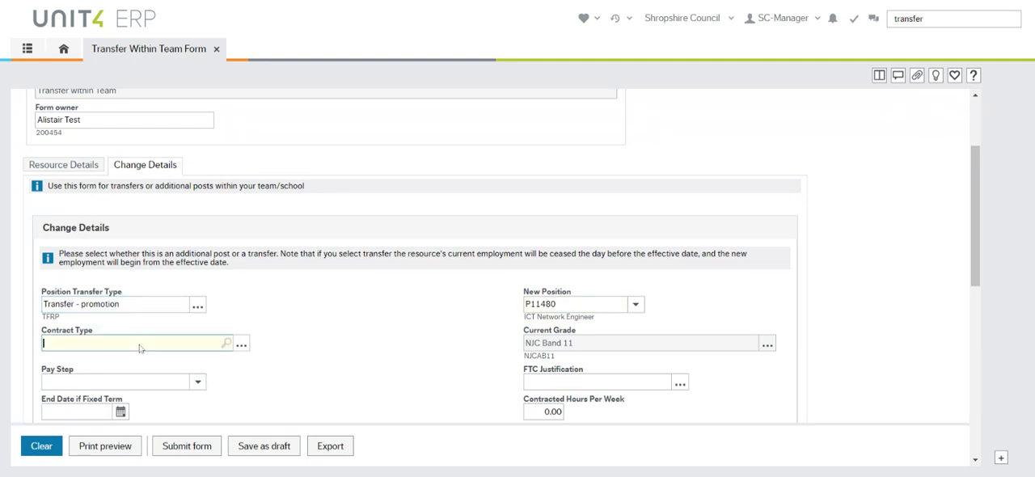
left_click(209, 343)
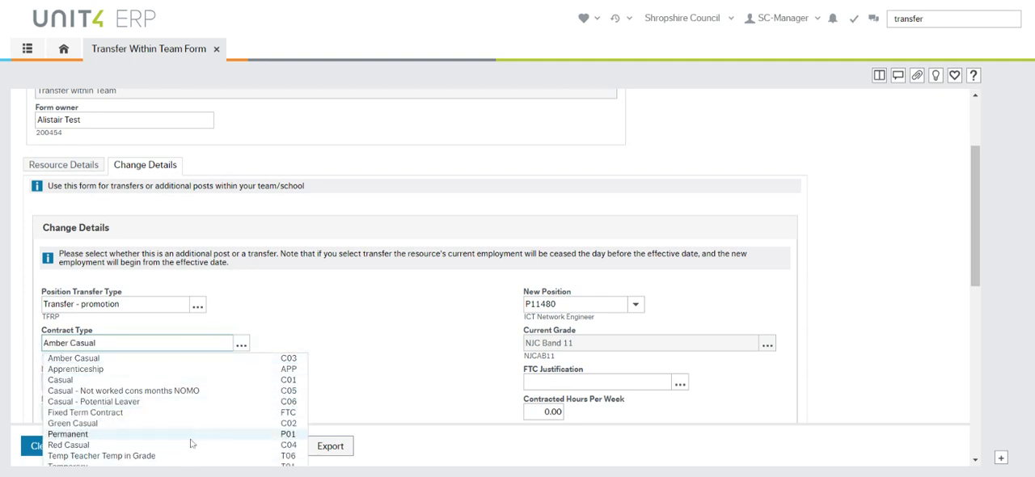
scroll(192, 443, "down", 3)
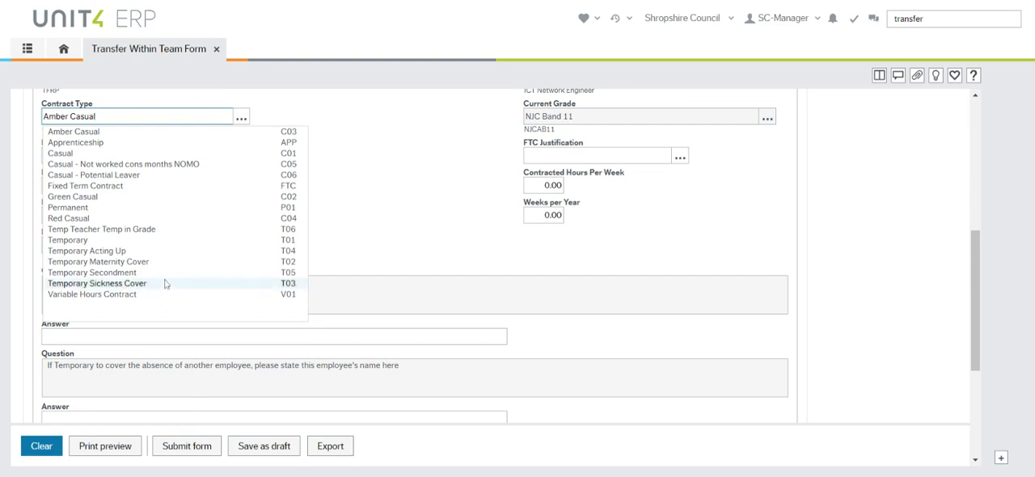
left_click(170, 240)
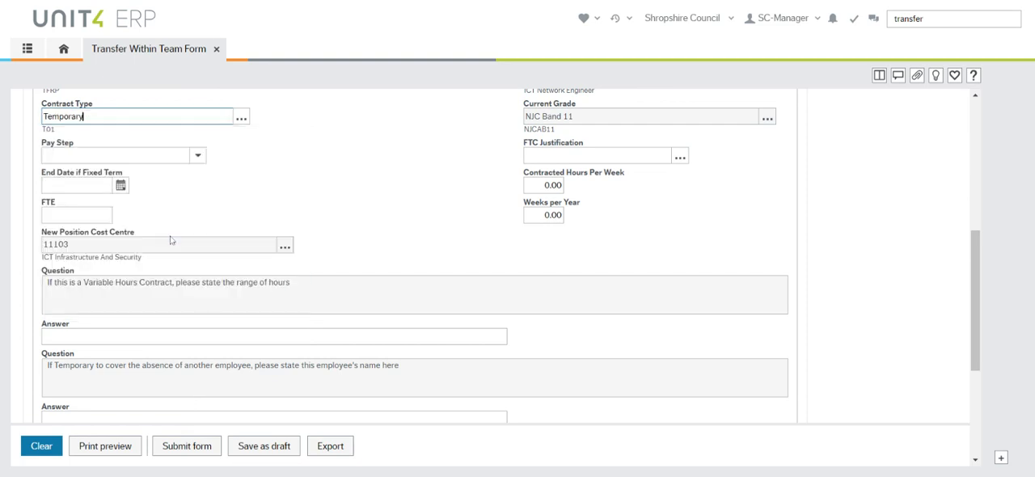
key("Tab")
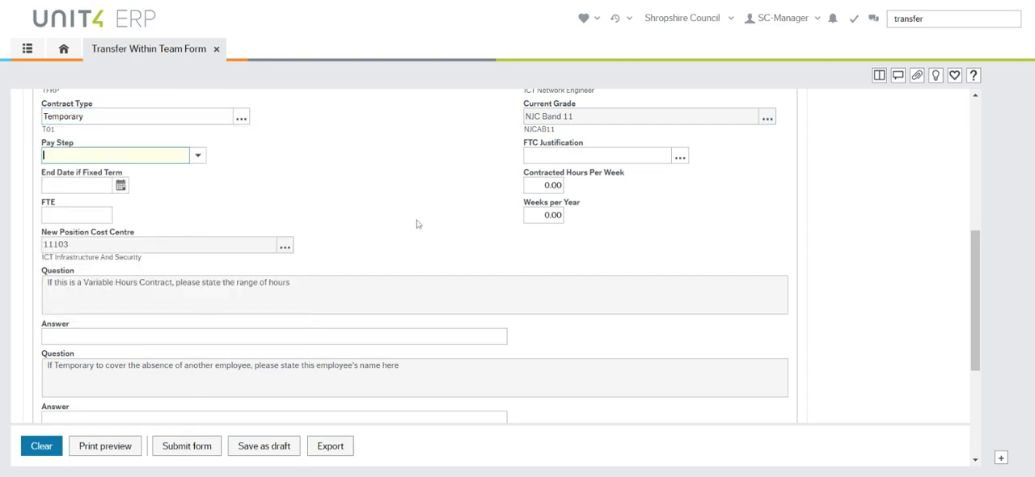
Choose pay step NJCA31, NJC Pay Assimilation 2019 - SCP 31, for the new position
scroll(402, 278, "up", 1)
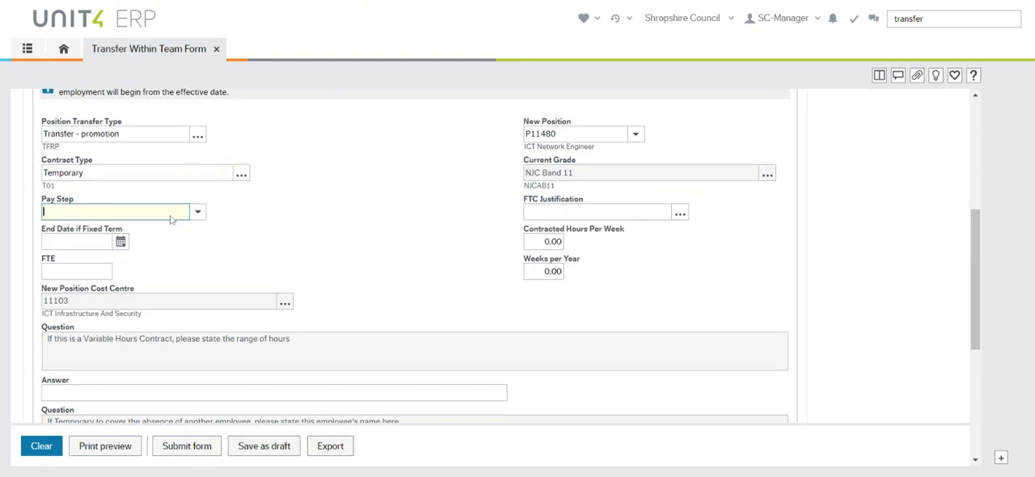
left_click(198, 212)
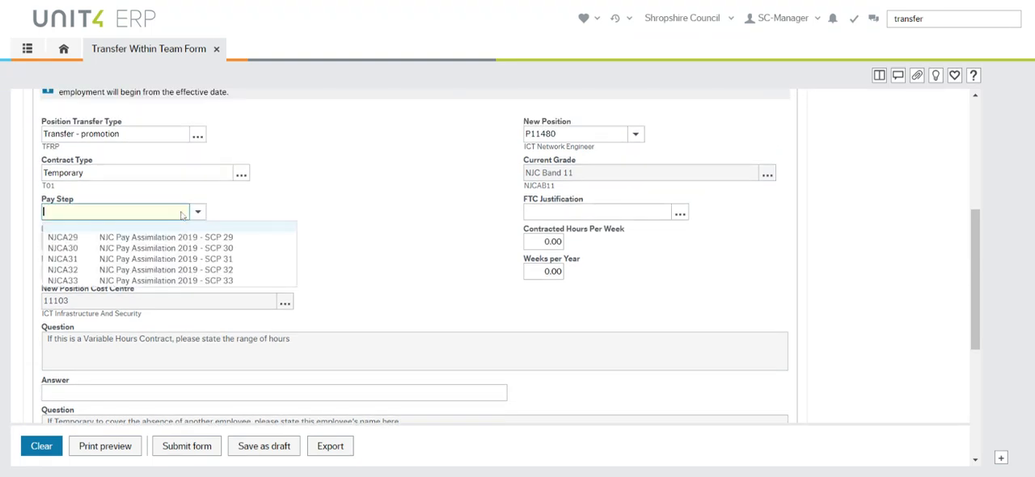
left_click(126, 260)
key("Tab")
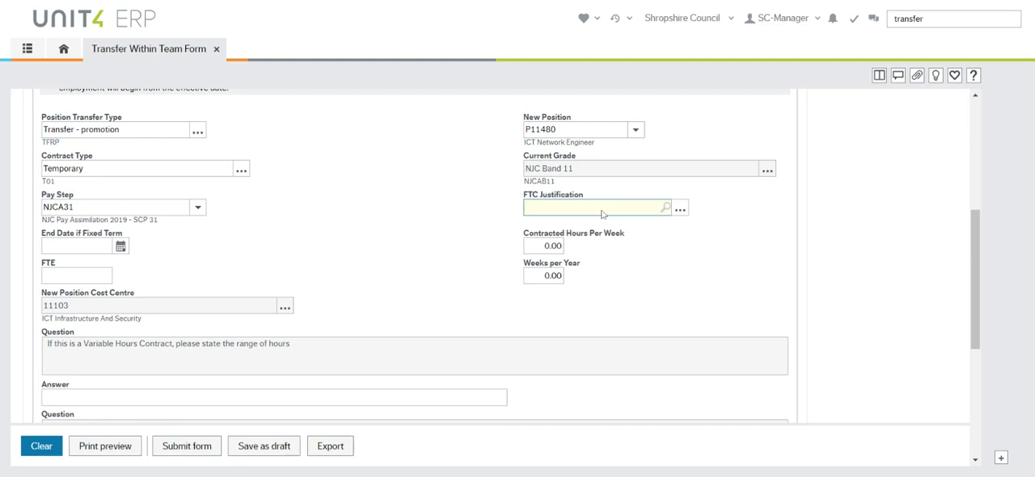
Set the FTC justification to Maternity Cover
key("Down")
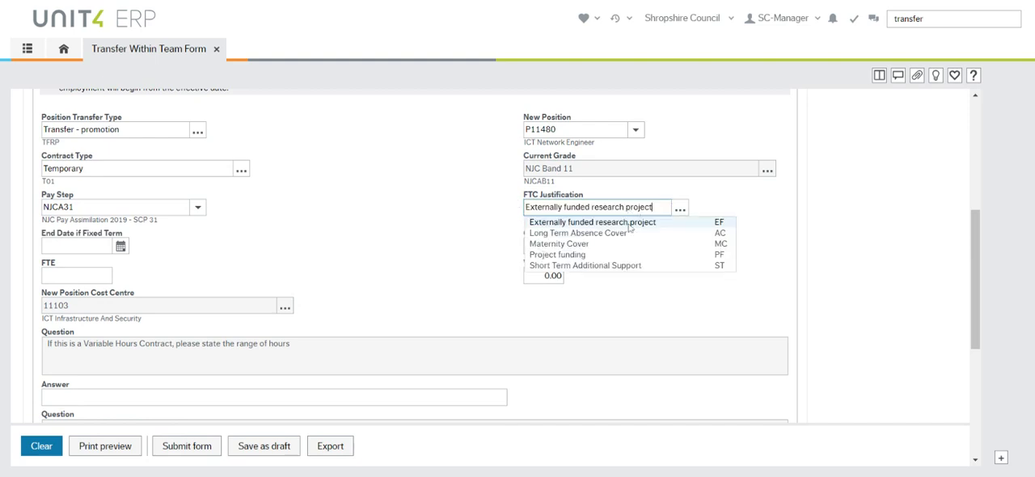
key("ctrl+BackSpace")
key("ctrl+BackSpace")
key("ctrl+BackSpace")
key("ctrl+BackSpace")
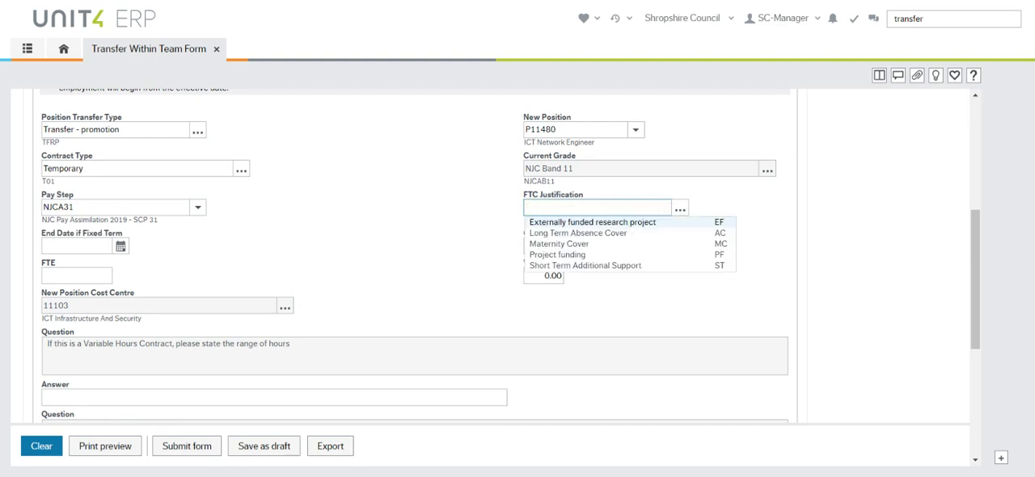
type("mat")
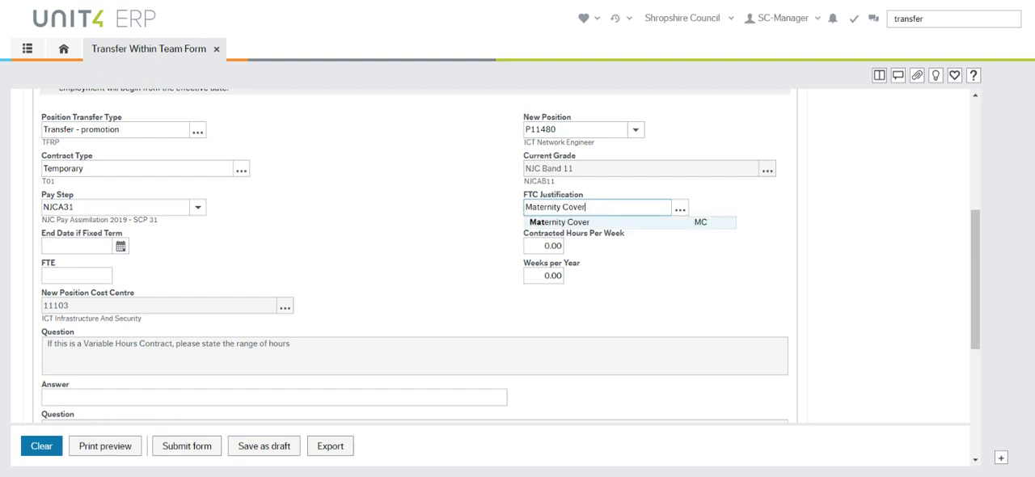
left_click(623, 224)
key("Tab")
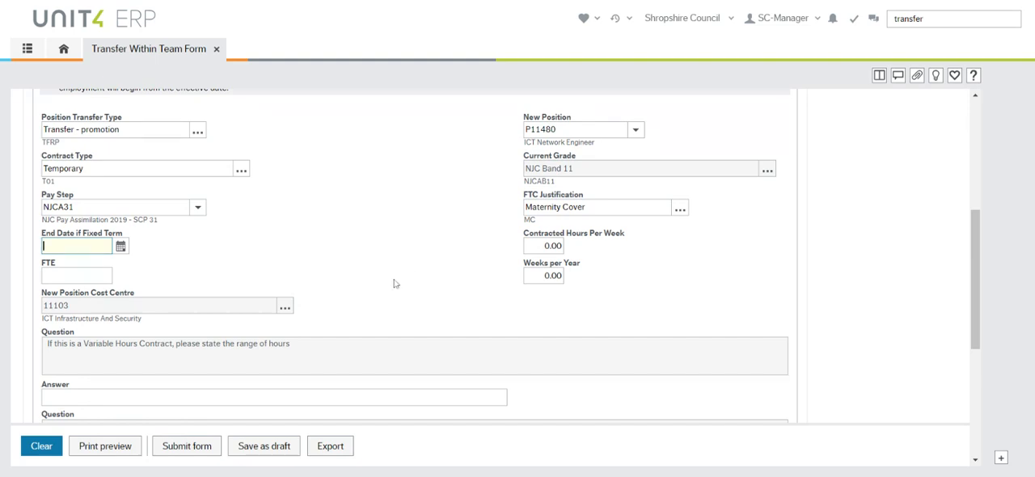
Set the fixed-term end date to 31/05/2023
left_click(120, 246)
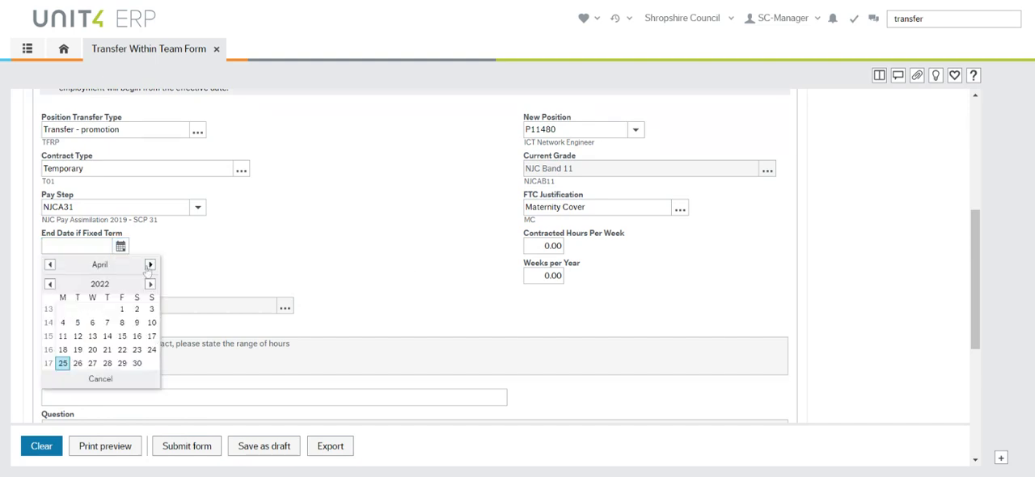
left_click(150, 283)
left_click(150, 264)
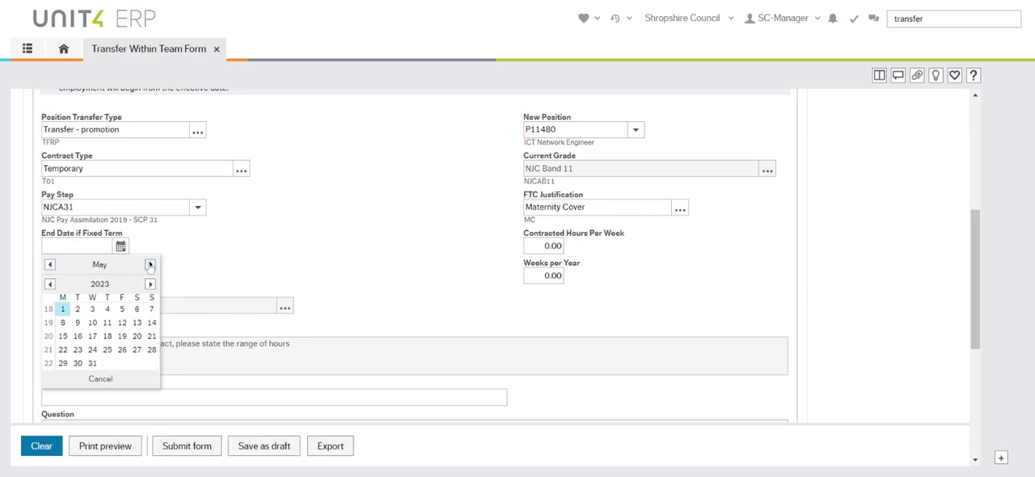
left_click(92, 365)
left_click(278, 241)
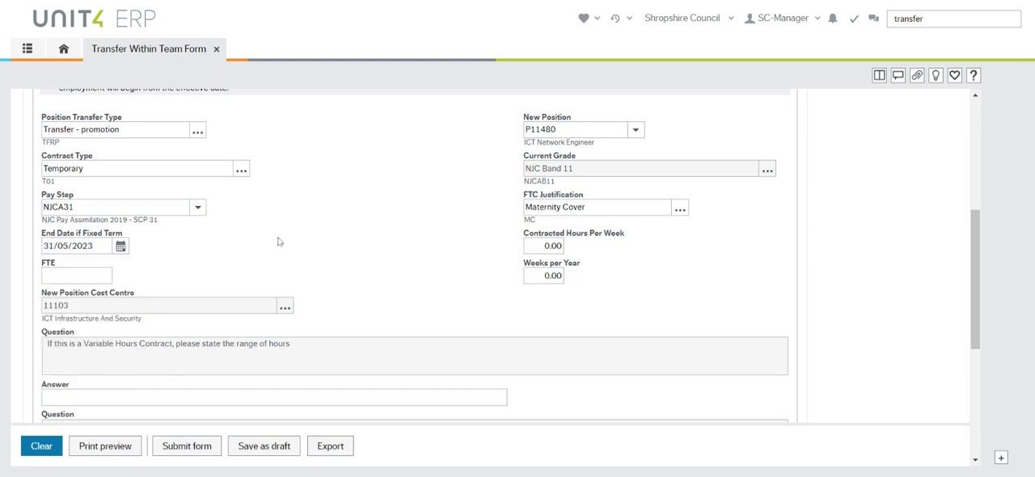
Enter 37 contracted hours per week, an FTE of 1 and 52.14 weeks per year
left_click(544, 245)
type("37")
key("Tab")
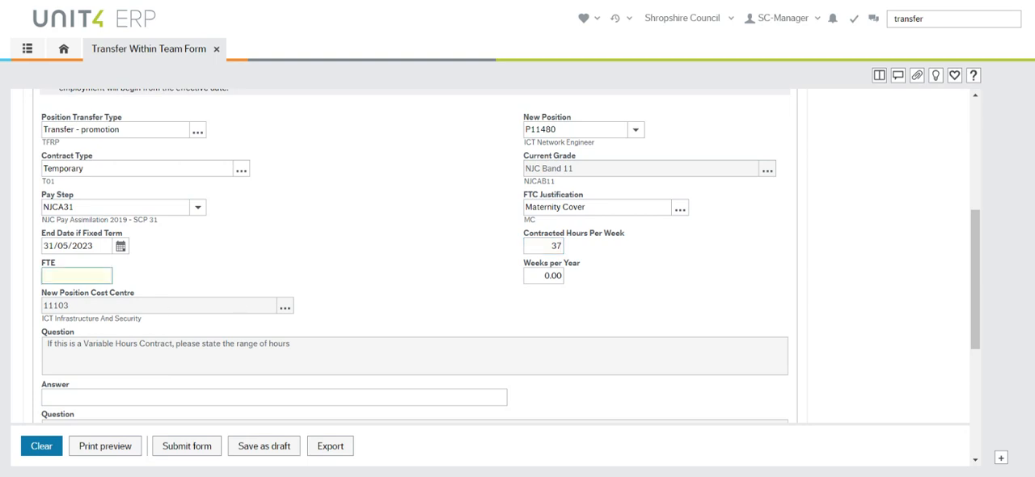
type("1")
key("Tab")
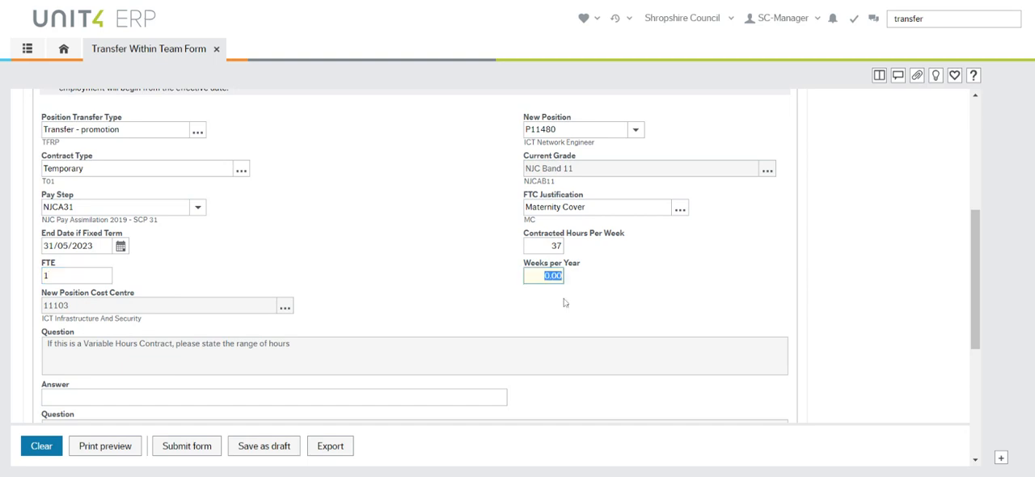
type("52.14")
key("Tab")
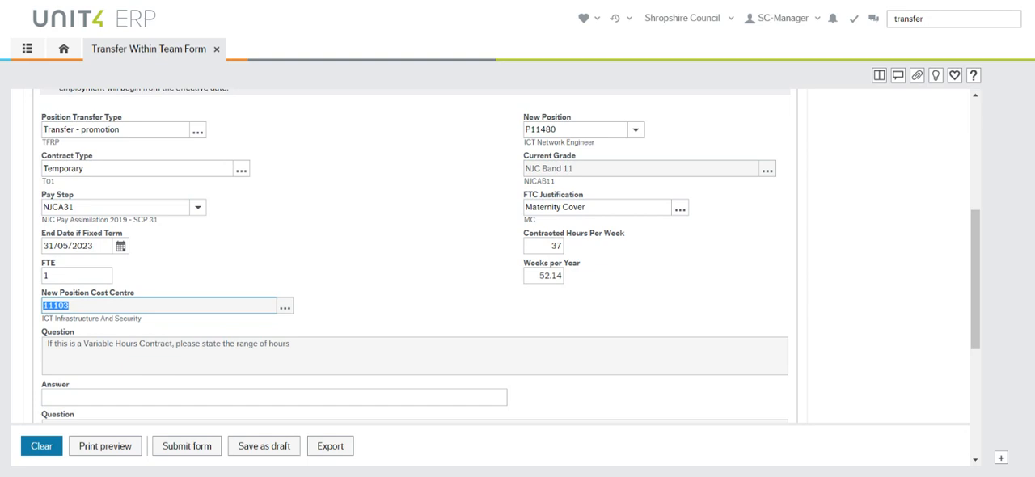
Review the optional variable hours, absence cover and additional information fields down to the work schedule section, leaving them blank
scroll(327, 350, "down", 1)
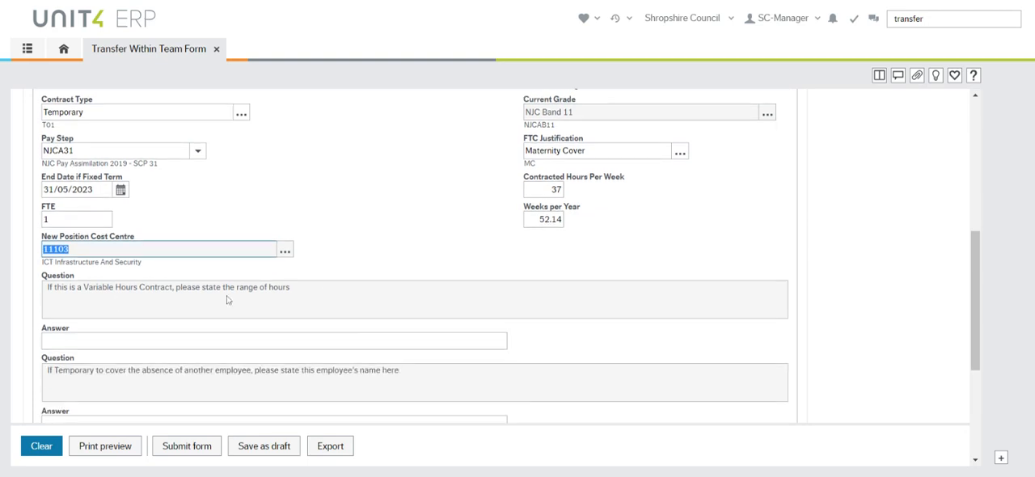
key("Tab")
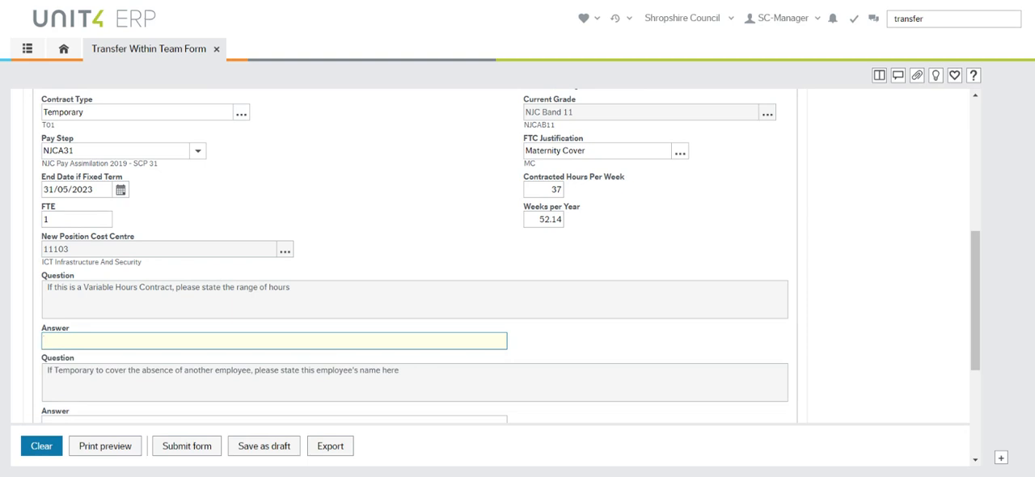
scroll(337, 376, "down", 1)
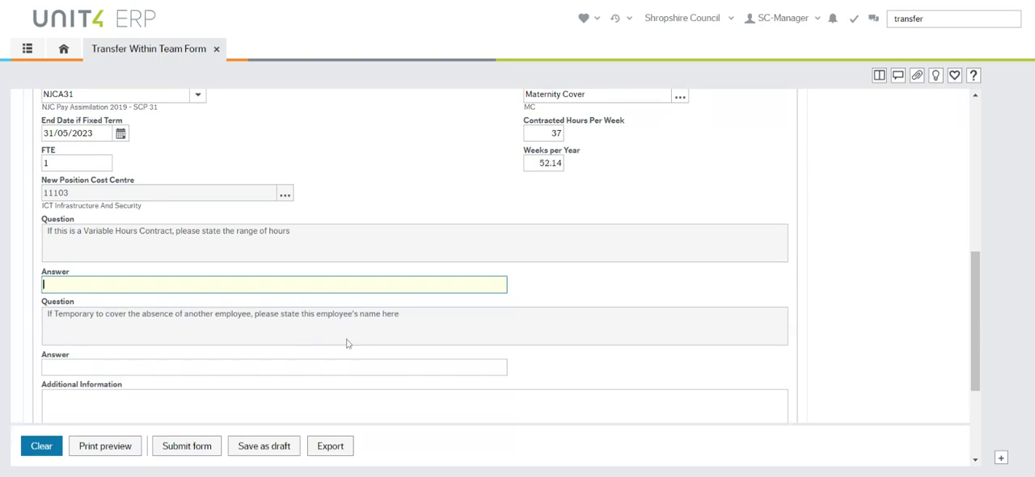
key("Tab")
scroll(102, 229, "down", 2)
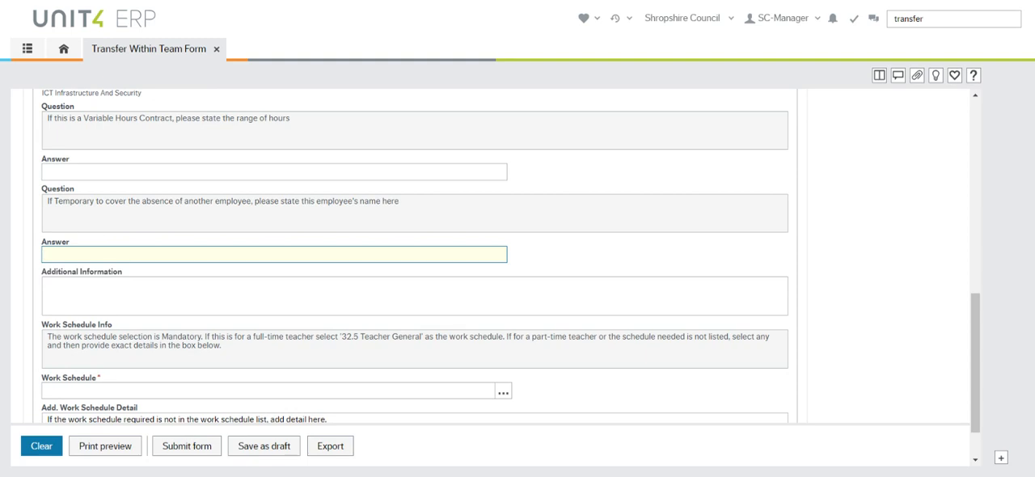
key("Tab")
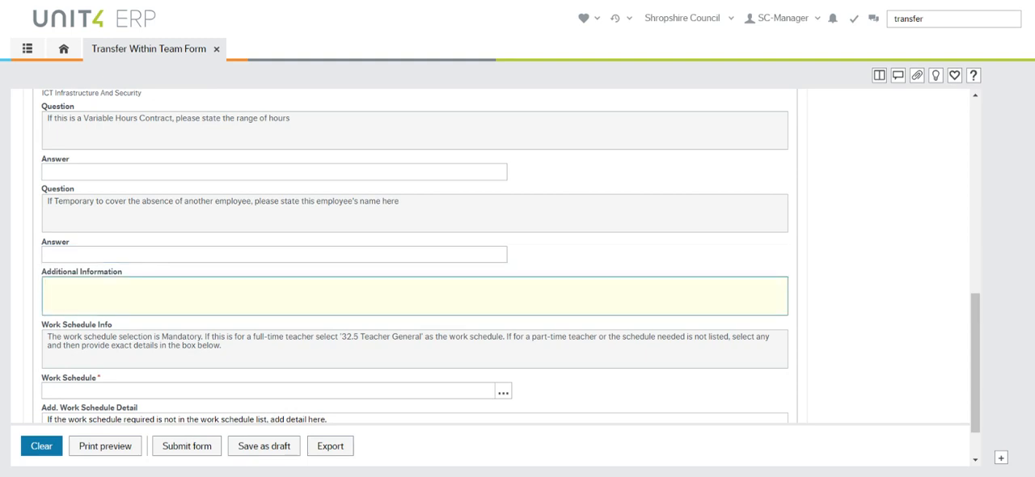
scroll(187, 353, "down", 1)
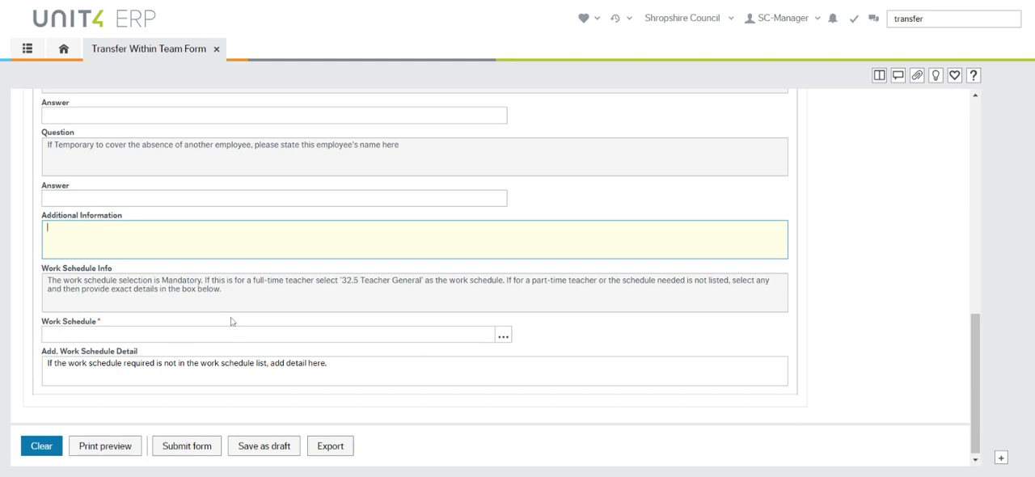
left_click(300, 337)
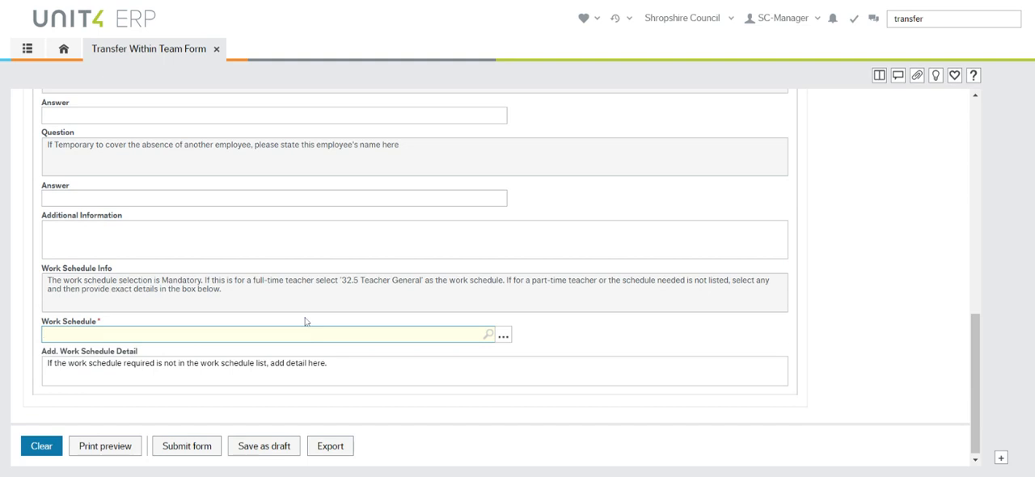
key("Down")
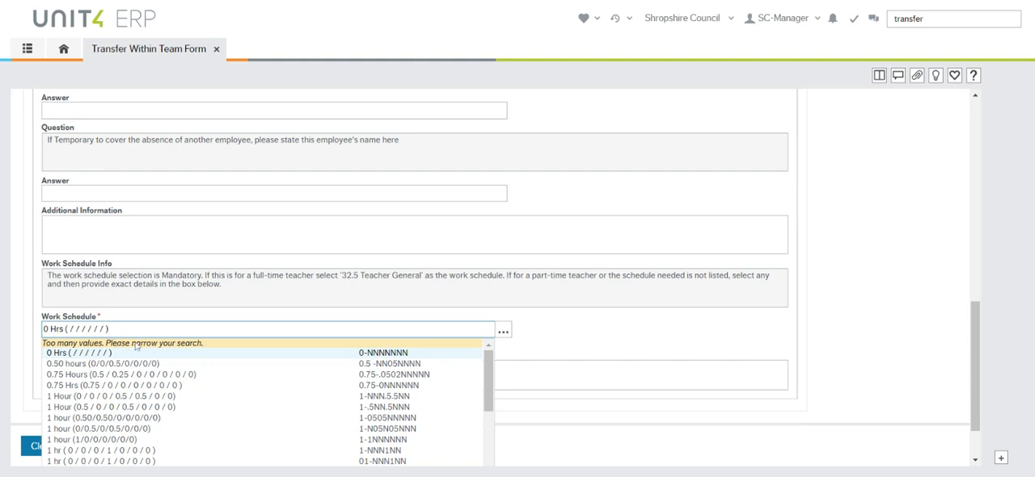
scroll(230, 392, "down", 15)
scroll(230, 392, "up", 10)
key("BackSpace")
key("BackSpace")
key("BackSpace")
key("BackSpace")
key("BackSpace")
key("BackSpace")
key("BackSpace")
key("BackSpace")
key("BackSpace")
key("BackSpace")
key("BackSpace")
key("BackSpace")
key("BackSpace")
key("BackSpace")
key("BackSpace")
key("BackSpace")
key("BackSpace")
key("BackSpace")
key("BackSpace")
type("37")
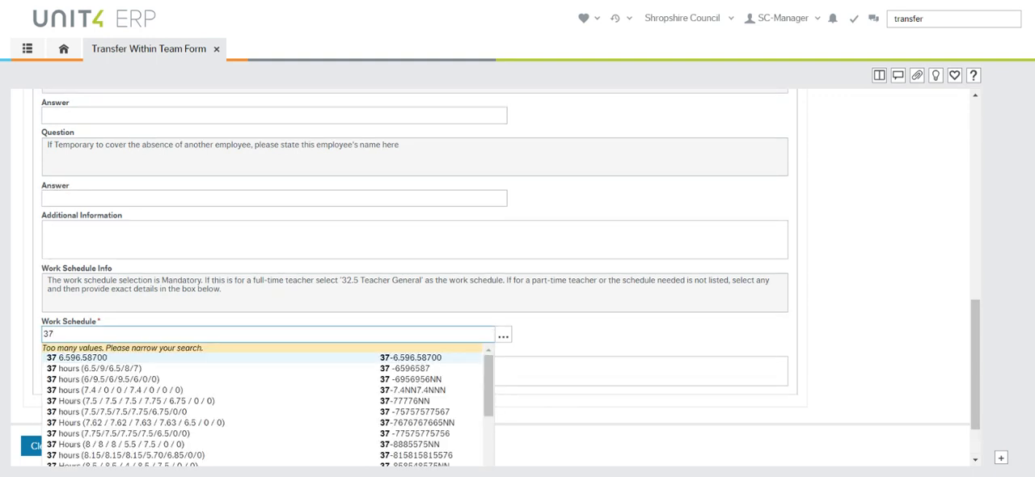
scroll(112, 397, "down", 10)
scroll(112, 397, "up", 10)
scroll(220, 416, "up", 5)
scroll(220, 417, "down", 5)
key("BackSpace")
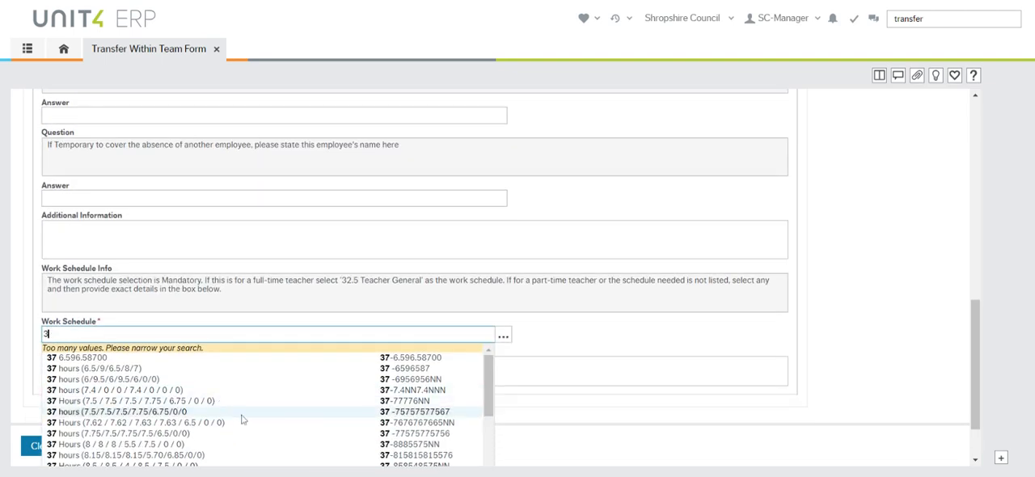
key("BackSpace")
Look up "37 hours" in the work schedule values and choose 37 hours (7.75/7.5/7.75/7.5/6.5/0/0)
left_click(503, 335)
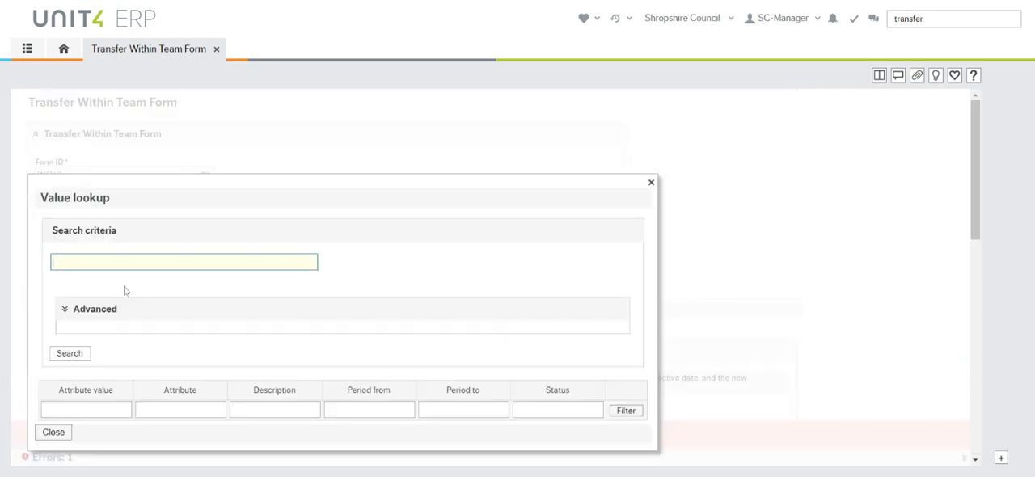
type("37 hours")
left_click(71, 354)
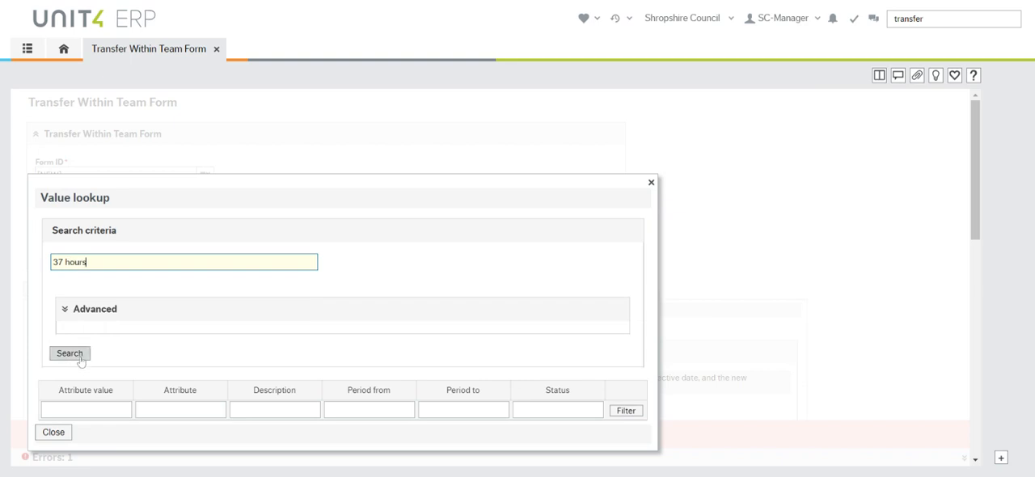
scroll(280, 393, "down", 3)
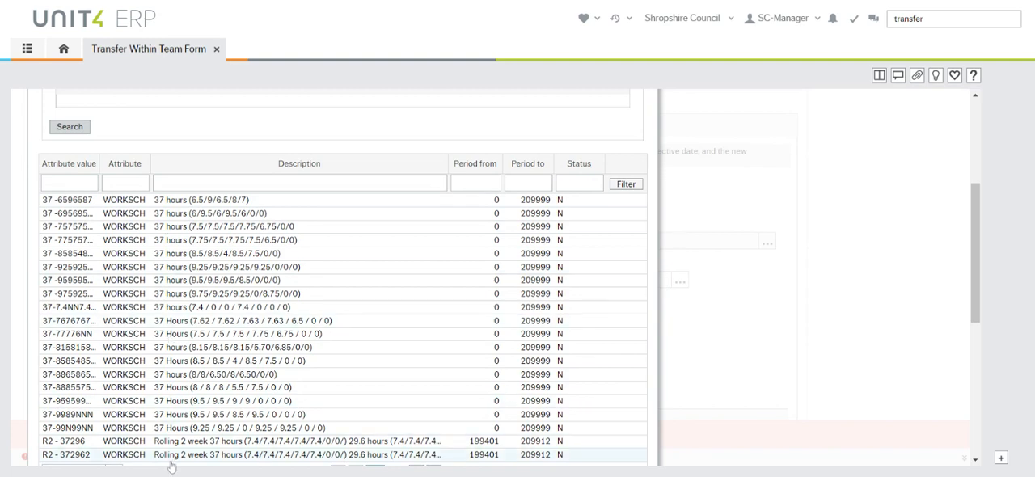
left_click(282, 241)
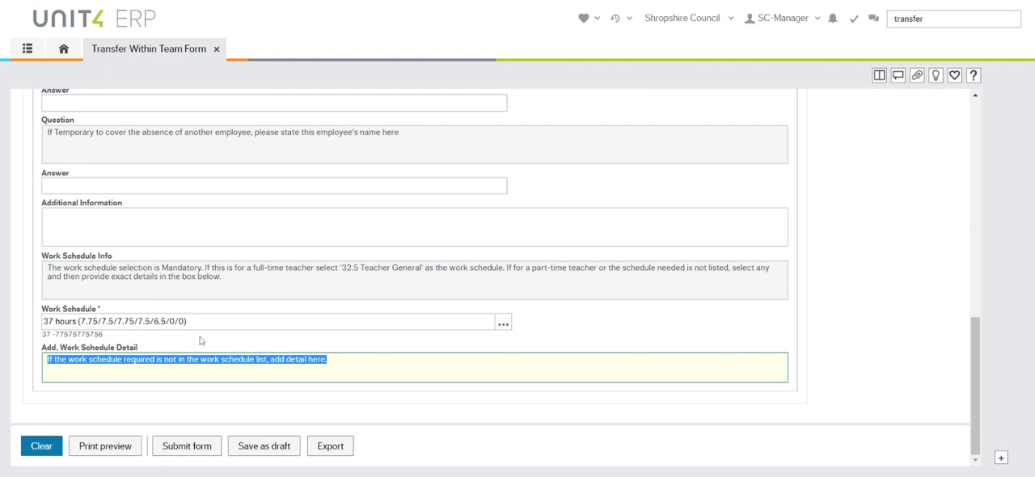
Keep the default additional work schedule detail and submit the transfer form for approval
left_click(328, 360)
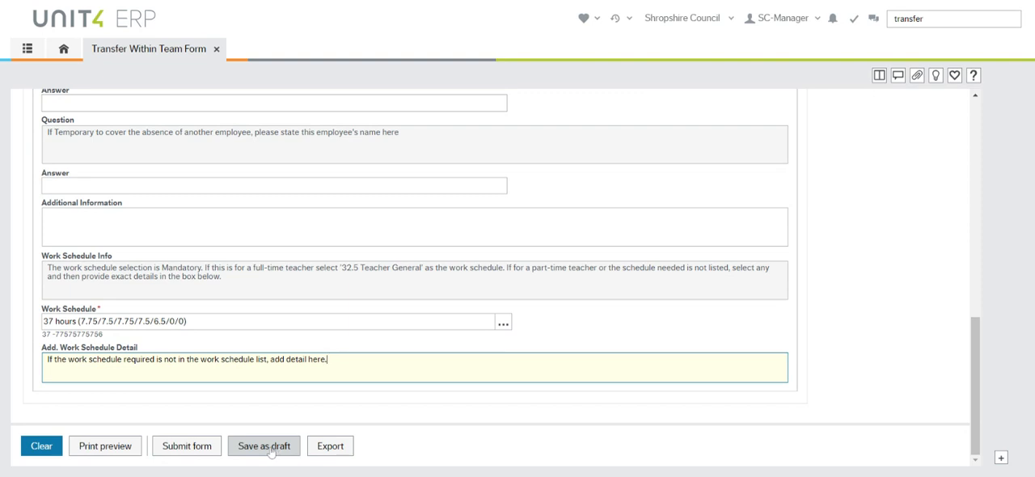
left_click(194, 456)
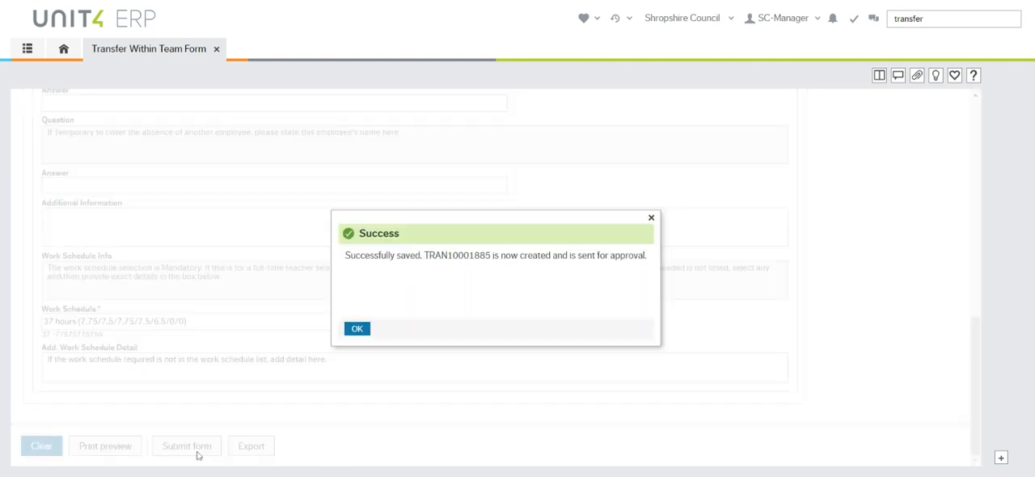